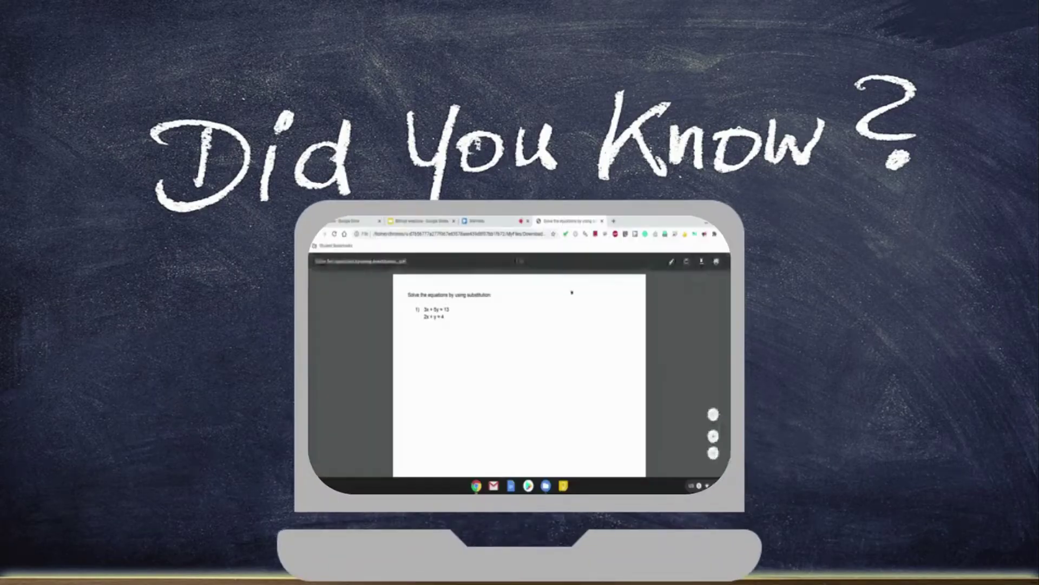
Turn on annotation mode with the pen and handwrite 2x+y= under the equations
click(671, 264)
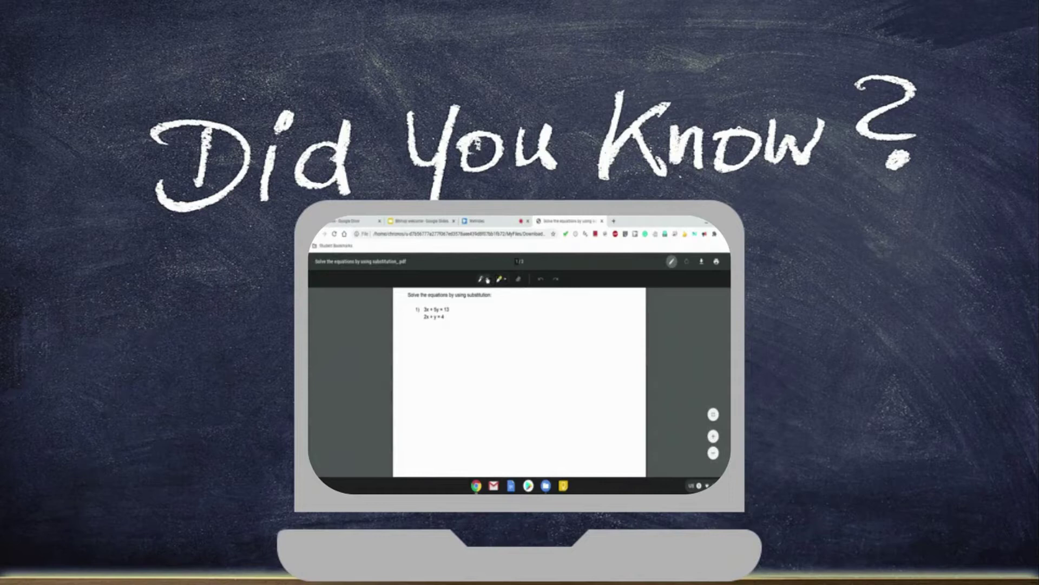
click(487, 280)
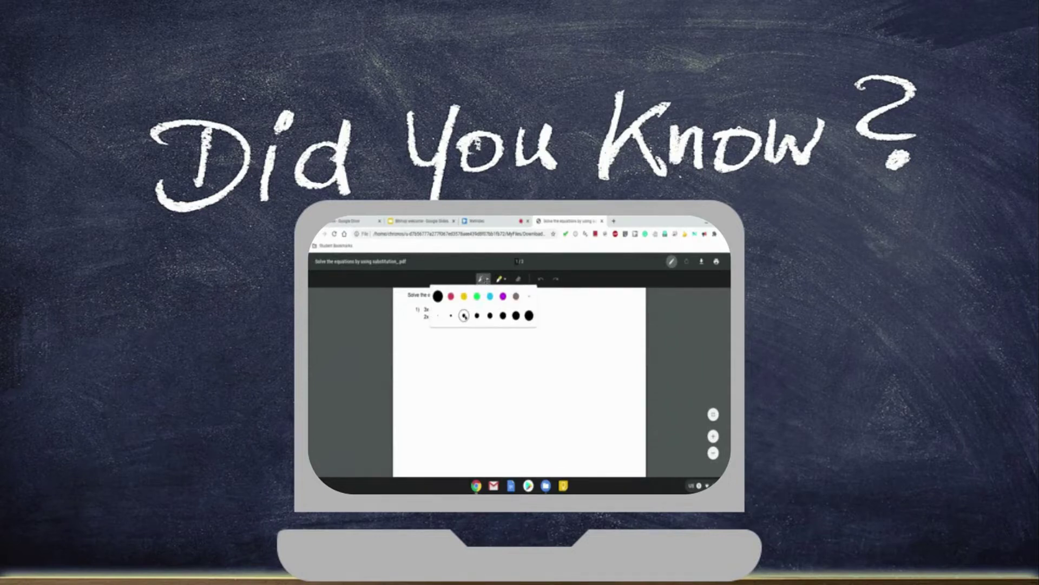
click(487, 280)
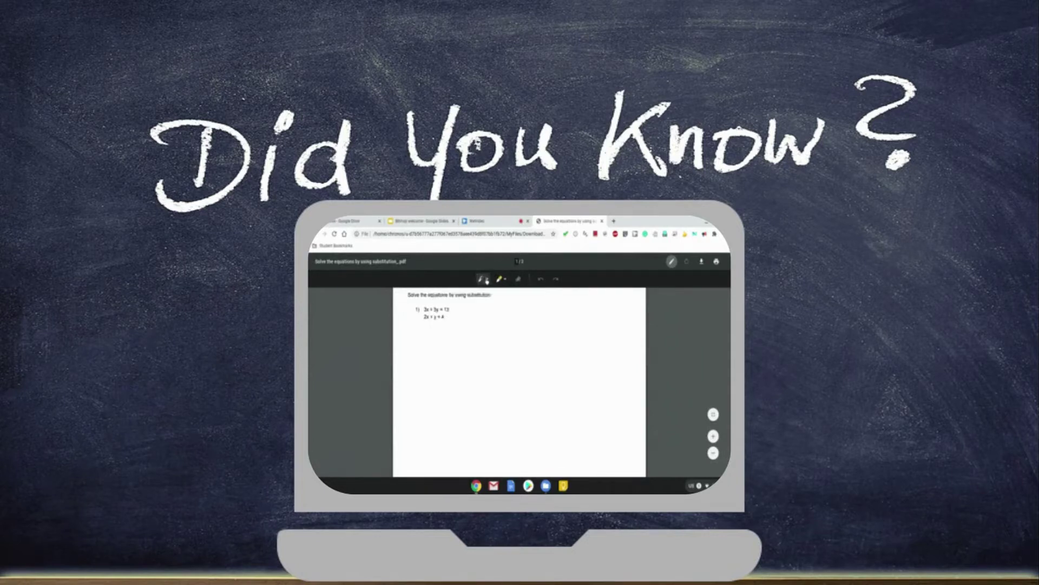
mouse_move(423, 342)
mouse_down()
mouse_move(423, 354)
mouse_move(457, 358)
mouse_up()
mouse_move(457, 345)
mouse_down()
mouse_move(447, 359)
mouse_move(470, 360)
mouse_up()
mouse_move(461, 353)
mouse_down()
mouse_move(493, 358)
mouse_move(489, 370)
mouse_move(526, 342)
mouse_move(526, 354)
mouse_move(551, 352)
mouse_move(547, 362)
mouse_up()
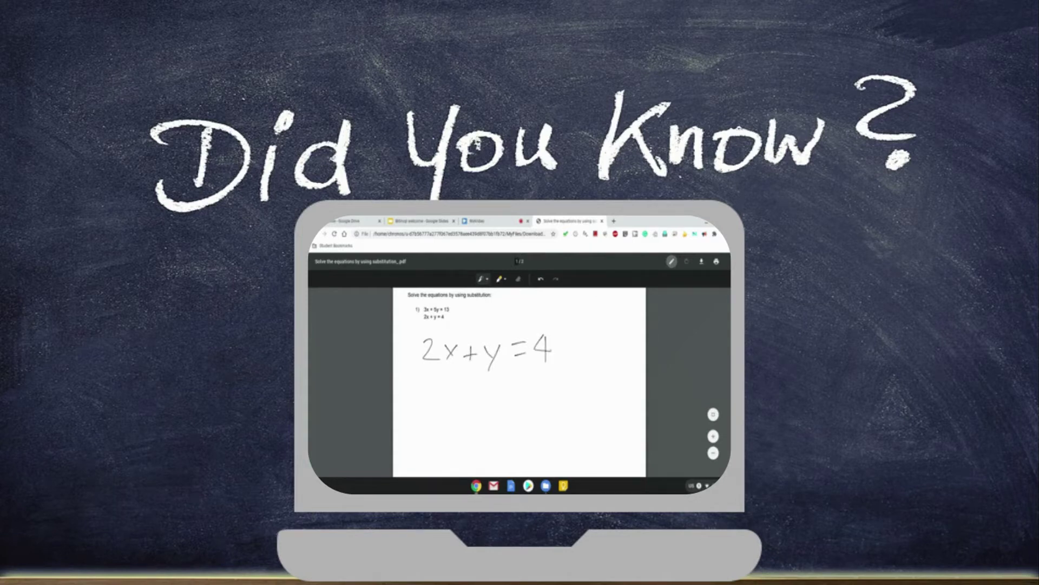
Write -2x under both sides, underline that row, and start the result below
drag(409, 392, 455, 399)
drag(555, 382, 604, 387)
drag(604, 373, 595, 388)
drag(418, 411, 623, 396)
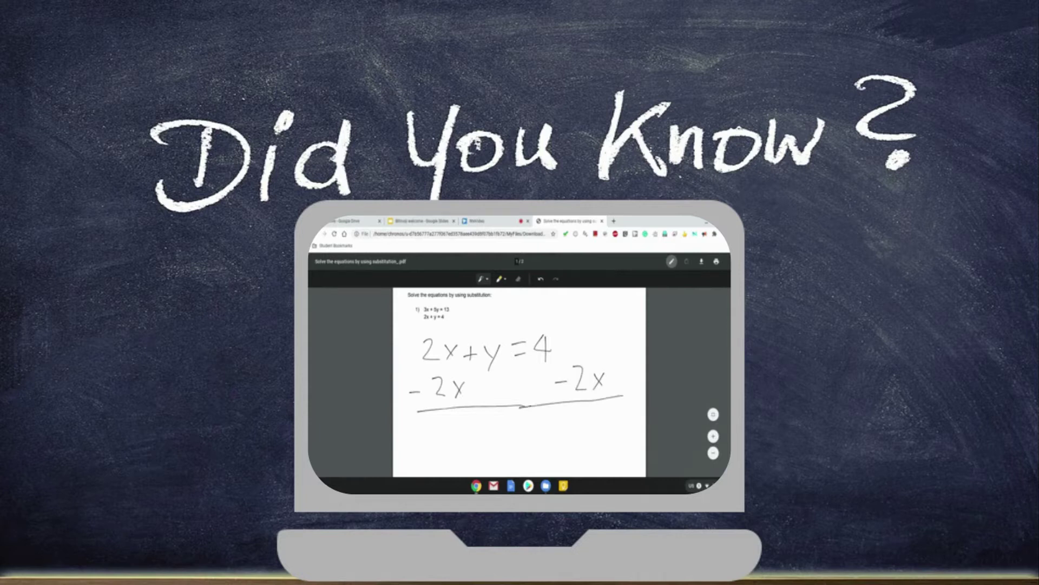
drag(485, 420, 494, 433)
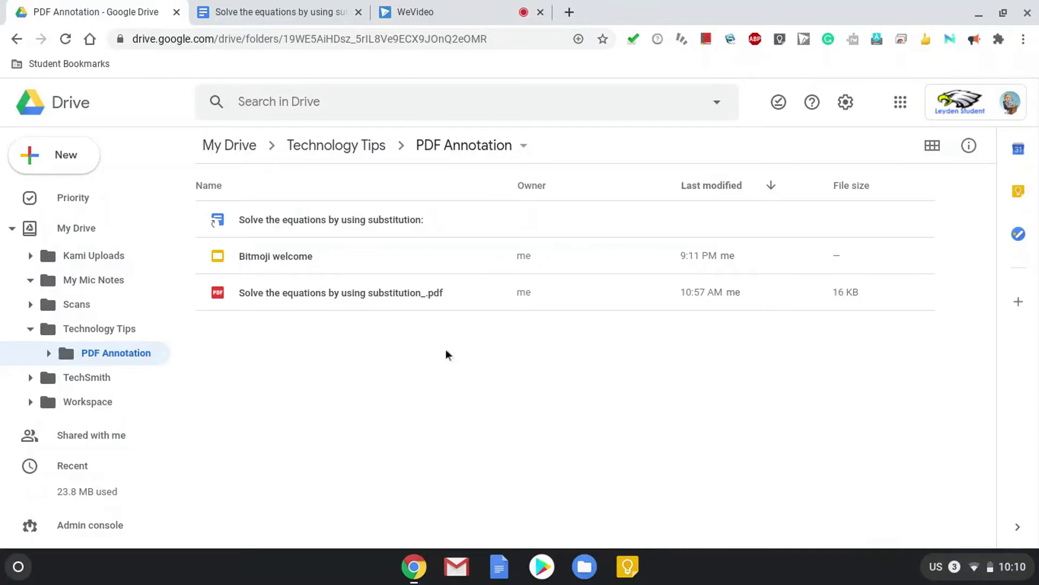
Preview 'Solve the equations by using substitution_.pdf' in Google Drive and download it
double_click(399, 299)
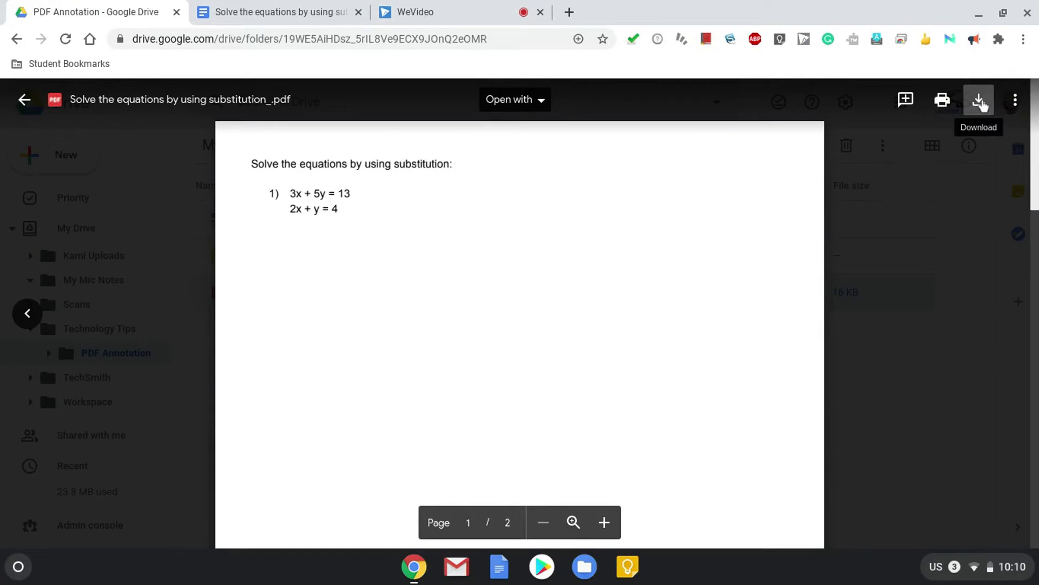
click(980, 103)
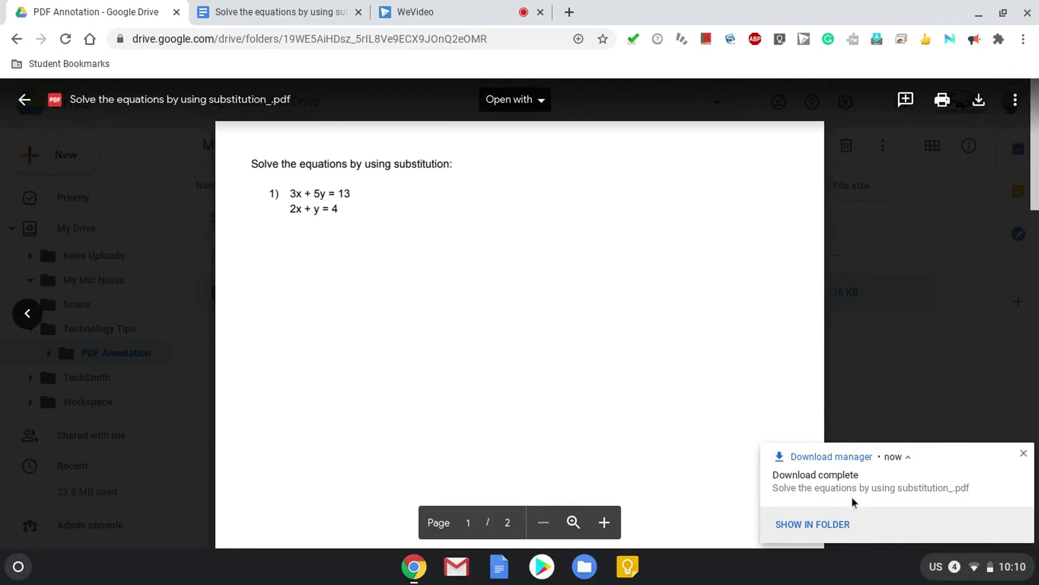
Show the downloaded 17 KB worksheet PDF in Downloads, then close the Files window
click(818, 524)
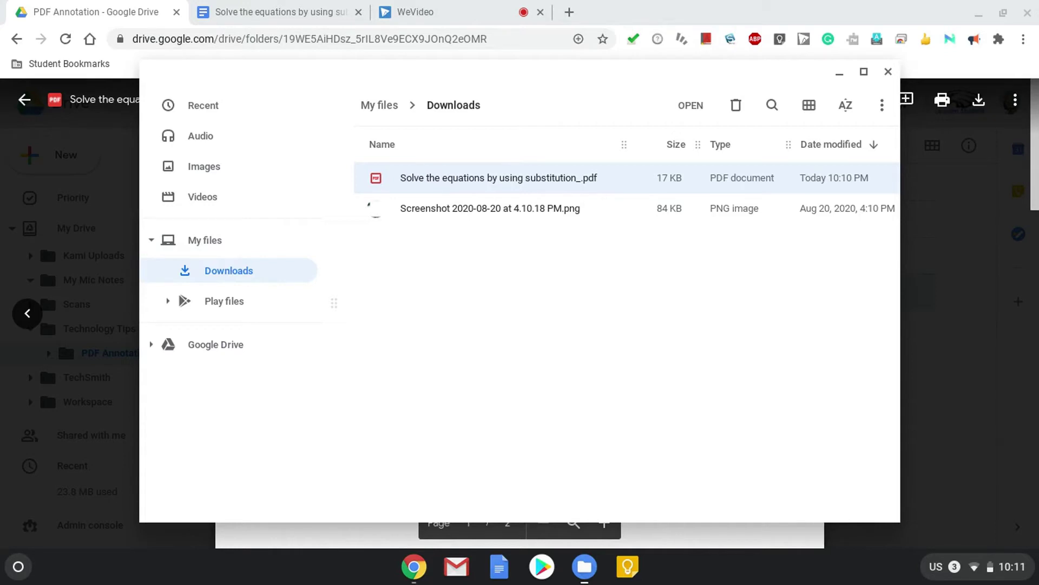
click(888, 72)
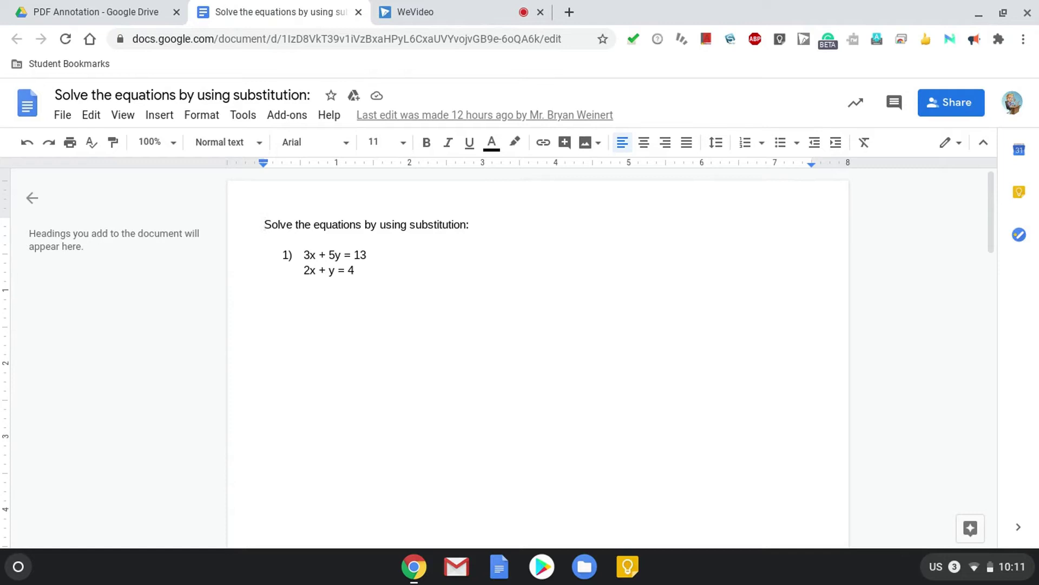
Download the Google Docs worksheet as a PDF Document (.pdf) and show it in Downloads
click(65, 118)
mouse_move(122, 305)
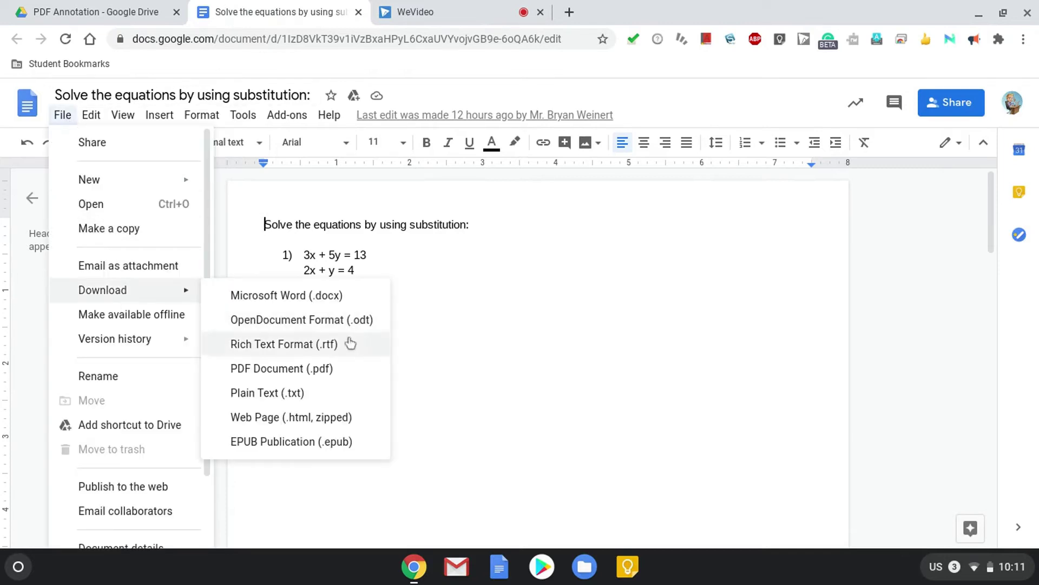
click(321, 370)
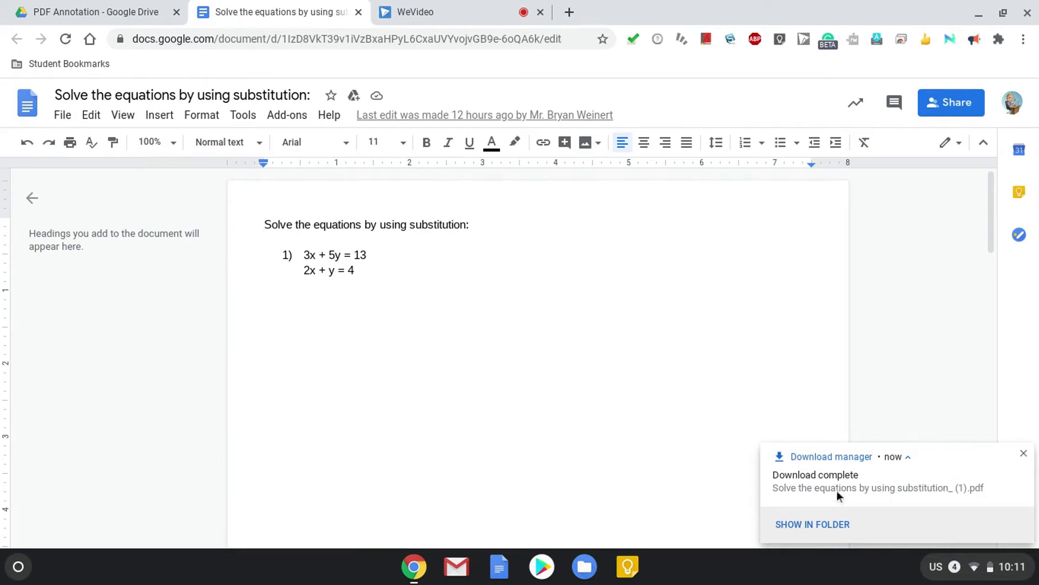
click(817, 526)
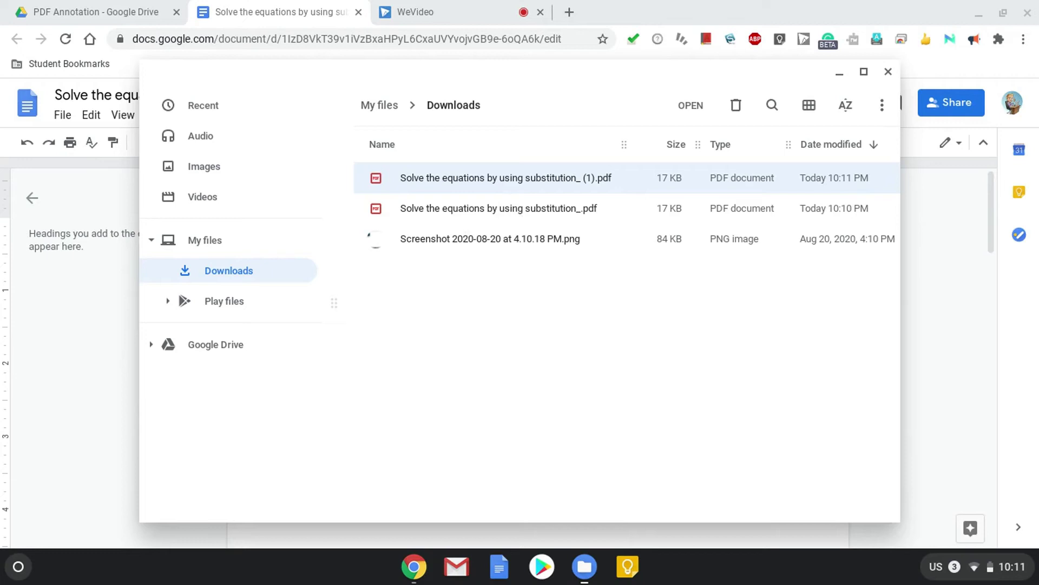
Open 'Solve the equations by using substitution_.pdf' from Downloads in Chrome's PDF viewer
double_click(515, 207)
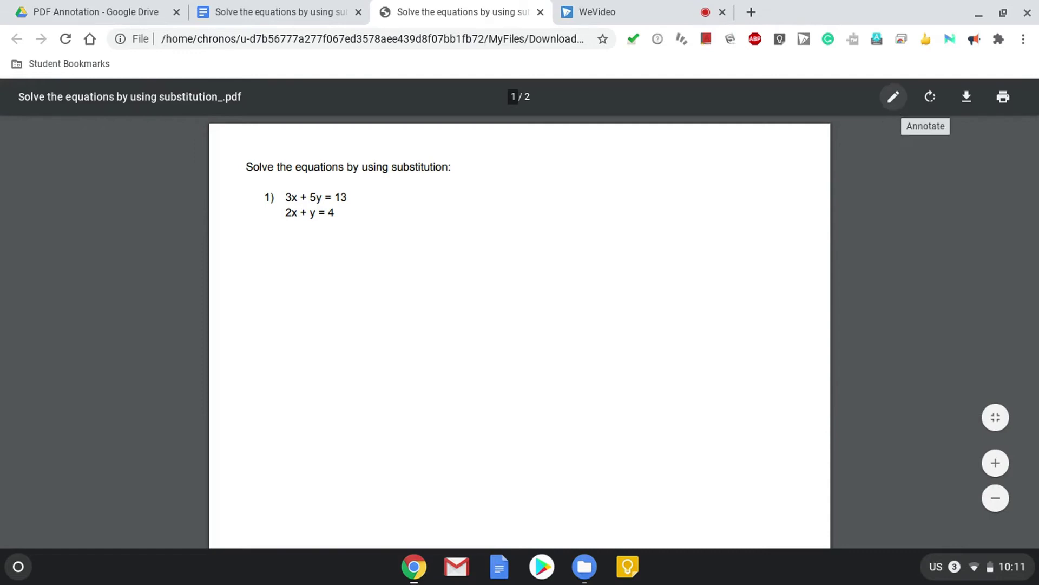
Turn on annotation, try the highlighter and eraser, then set the pen colour to purple
click(893, 102)
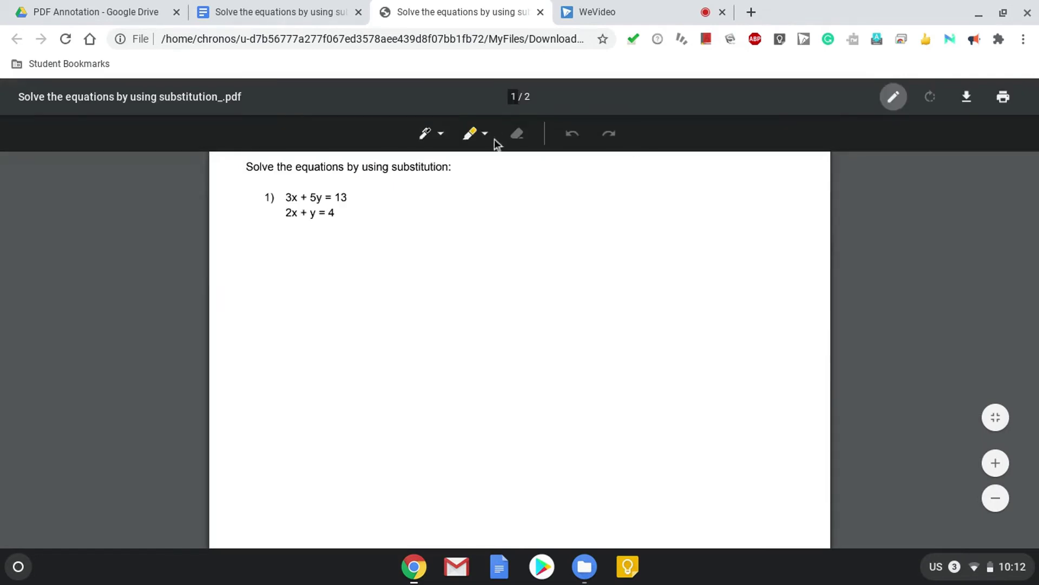
click(441, 134)
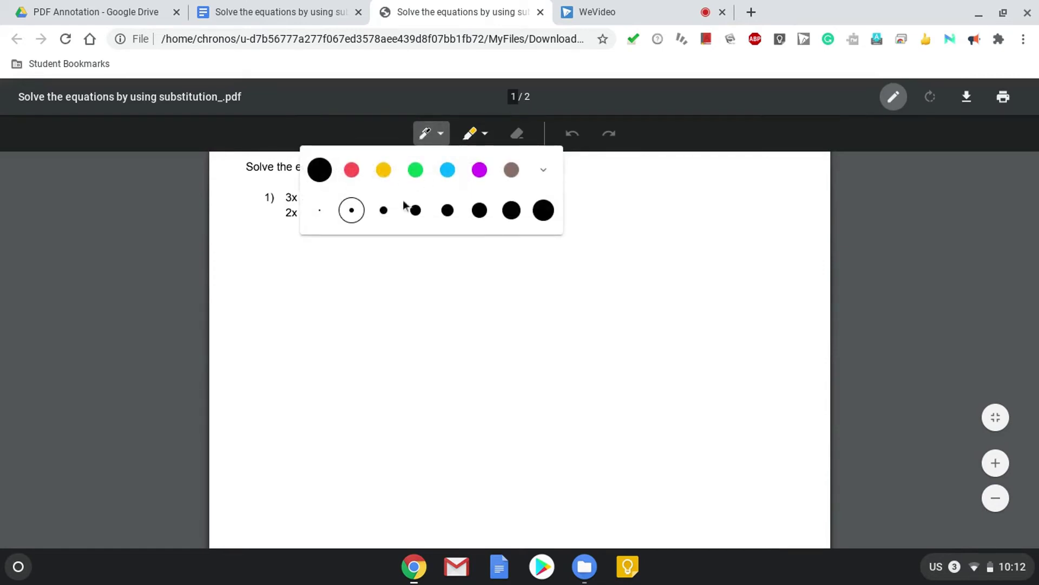
click(485, 142)
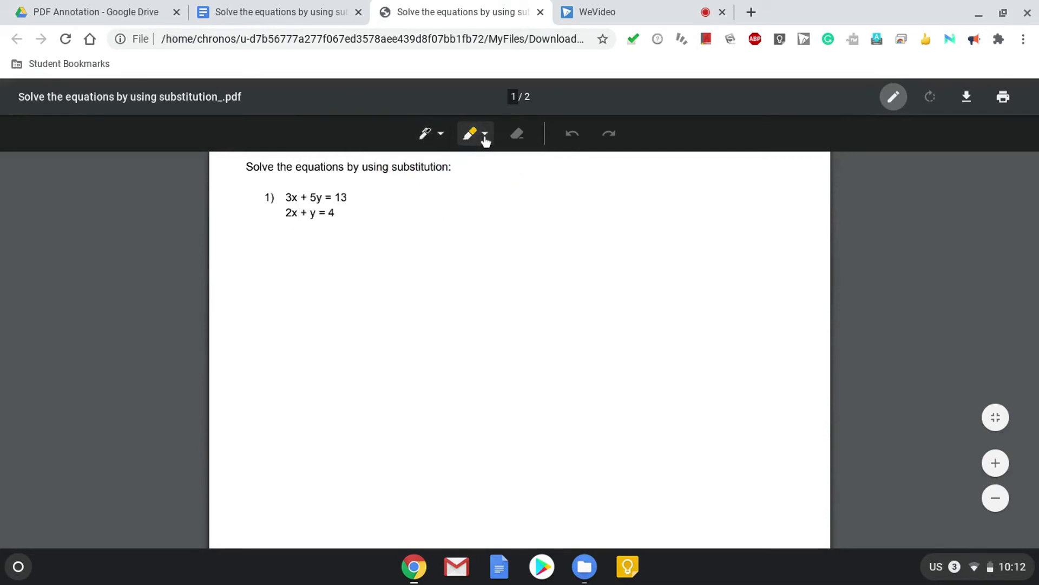
click(484, 136)
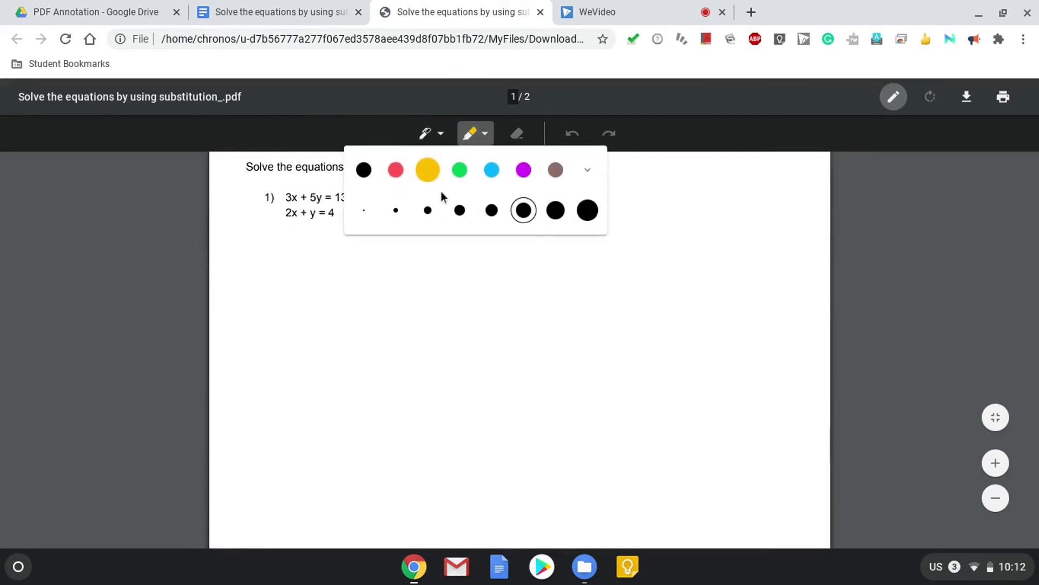
click(521, 137)
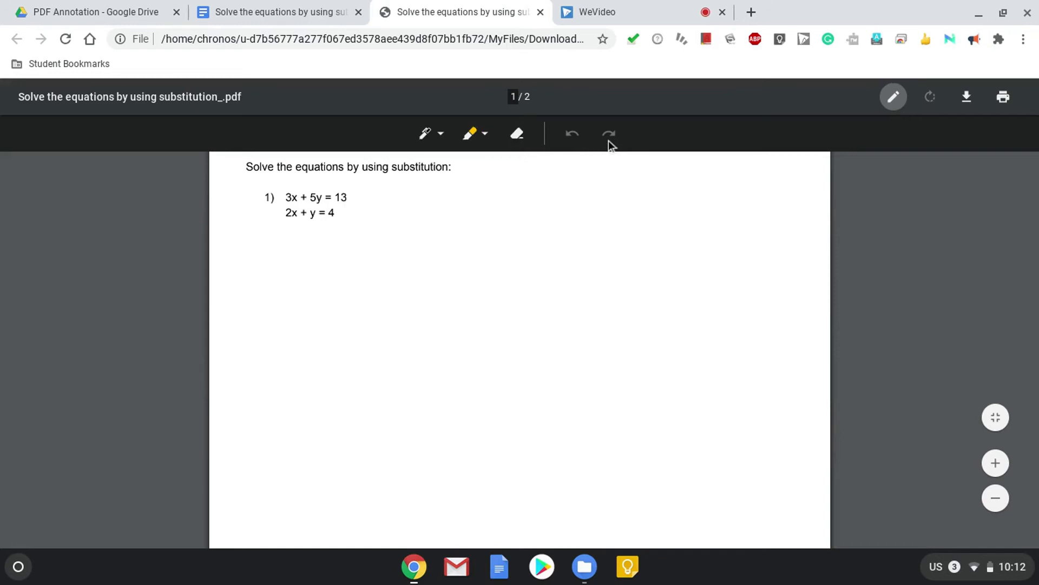
click(442, 138)
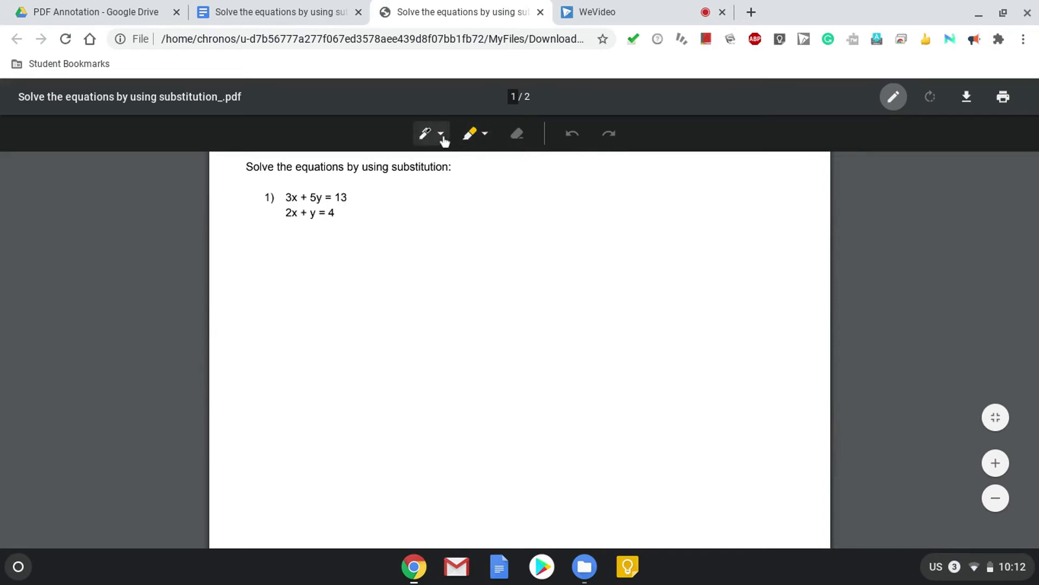
click(442, 136)
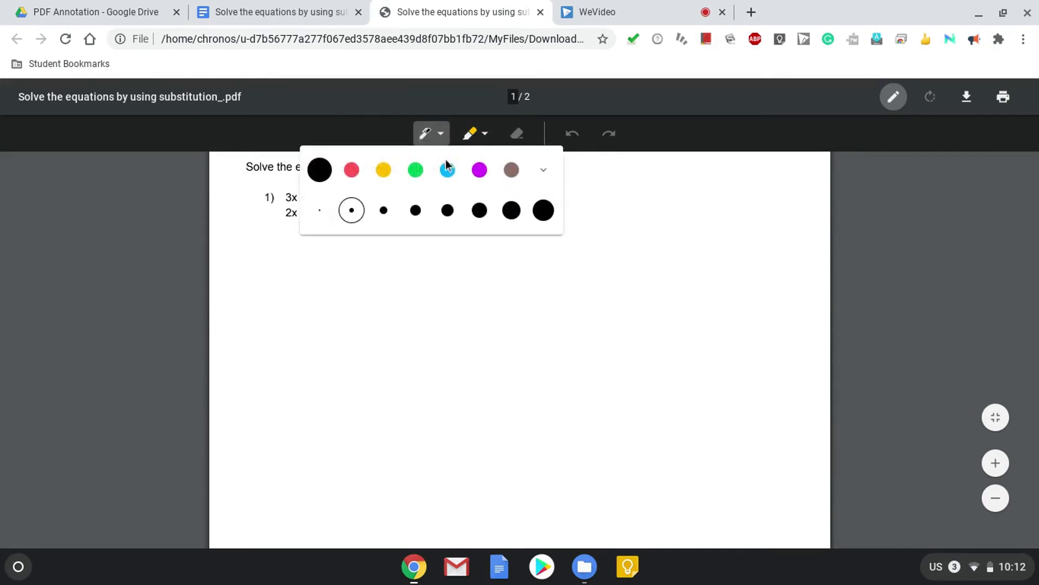
click(479, 171)
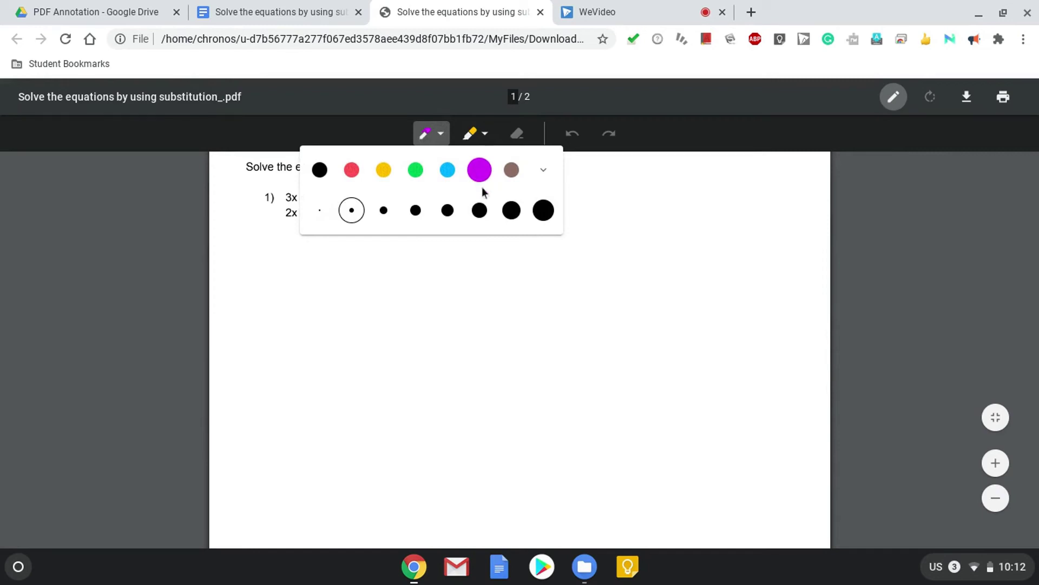
click(442, 136)
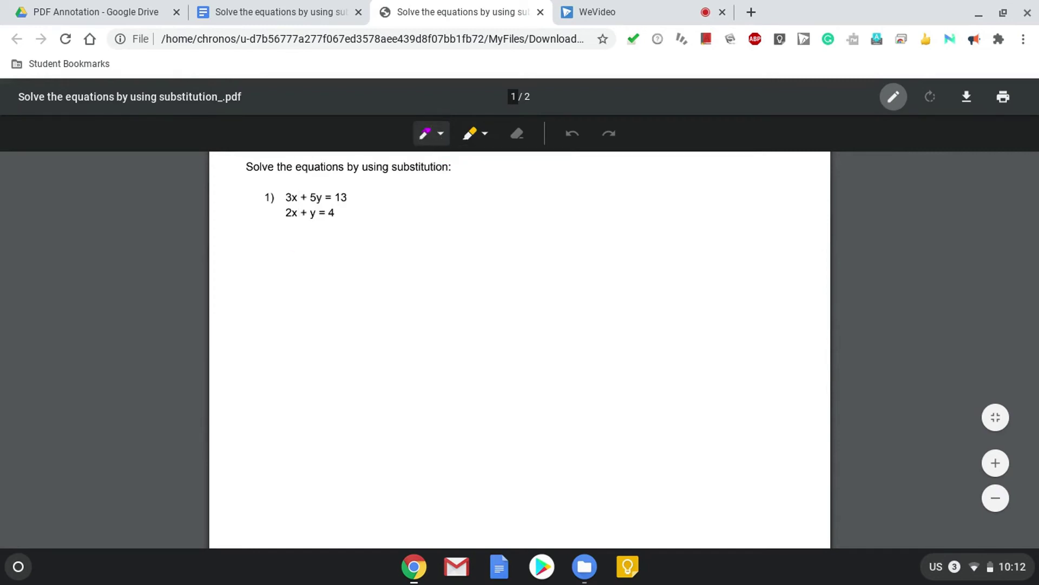
Handwrite 2x+y=4 in purple pen below the printed equations
mouse_move(280, 259)
mouse_down()
mouse_move(276, 313)
mouse_move(329, 313)
mouse_up()
drag(344, 276, 381, 327)
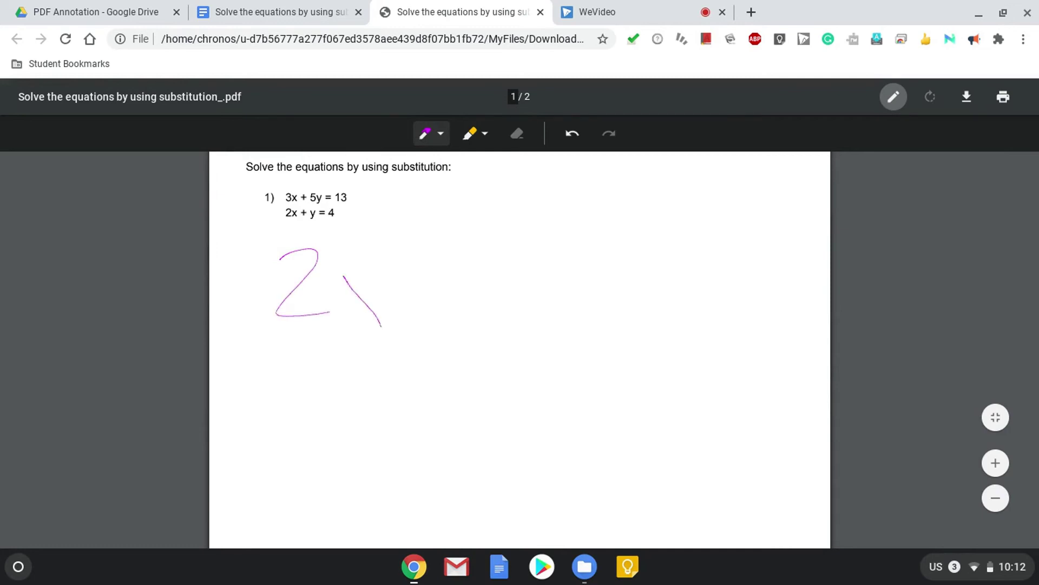
drag(375, 279, 352, 318)
mouse_move(419, 268)
mouse_down()
mouse_move(419, 307)
mouse_move(433, 292)
mouse_move(482, 312)
mouse_up()
mouse_move(507, 274)
mouse_down()
mouse_move(474, 346)
mouse_move(572, 269)
mouse_up()
drag(532, 299, 580, 296)
mouse_move(649, 247)
mouse_down()
mouse_move(661, 293)
mouse_move(654, 256)
mouse_move(645, 330)
mouse_up()
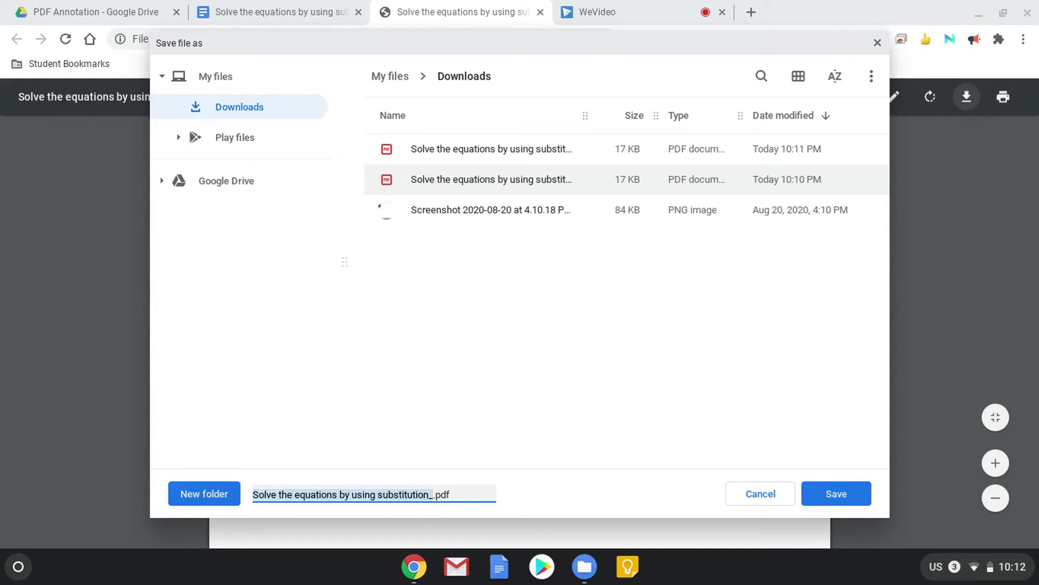
Replace the file name's trailing underscore with the student's surname and save to Downloads
click(429, 494)
key(Delete)
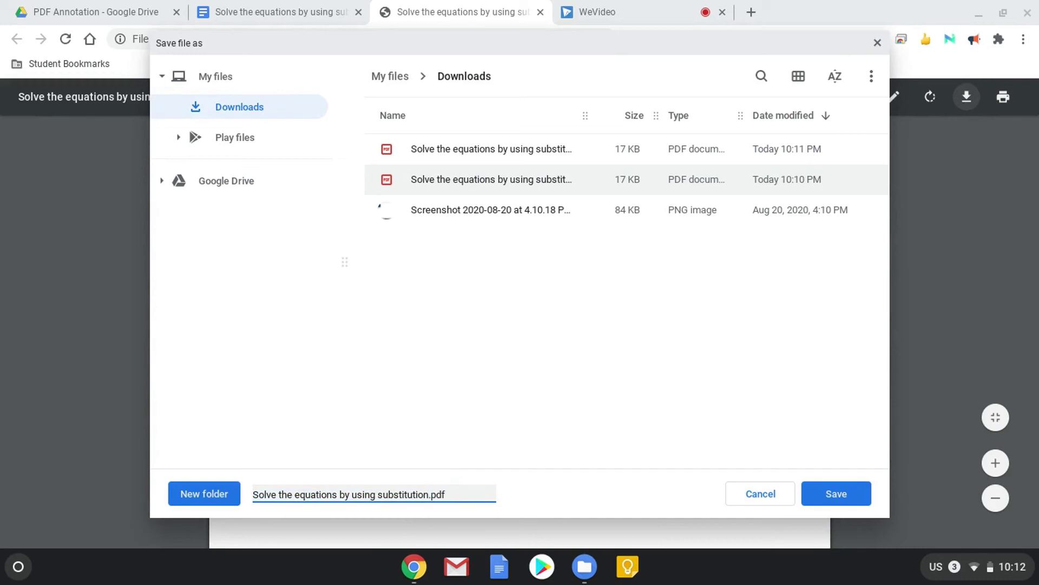
text(Weinert)
click(839, 498)
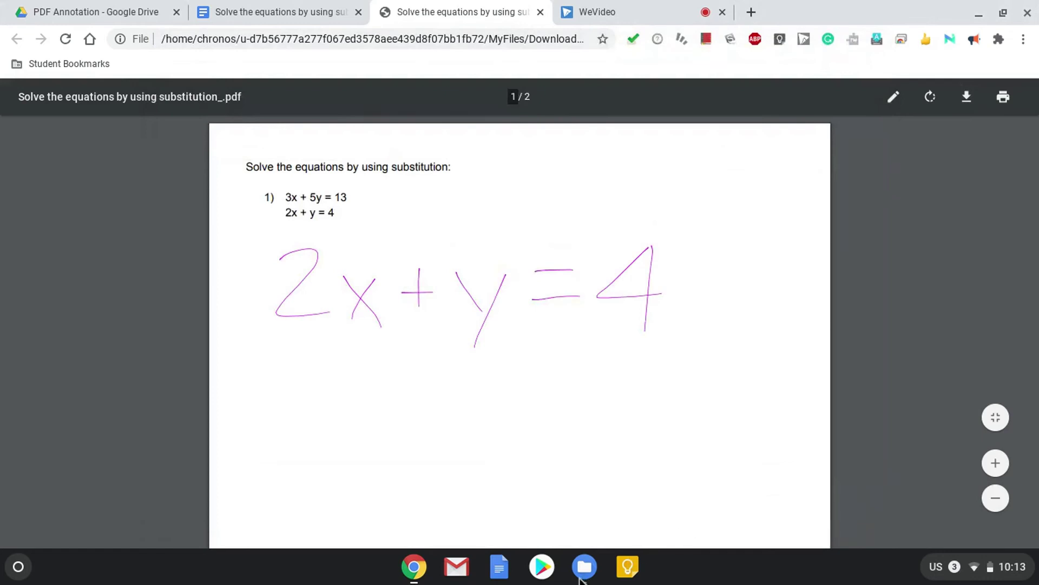
Close the PDF tab and reopen the renamed 22 KB annotated copy from Files' Downloads
click(540, 12)
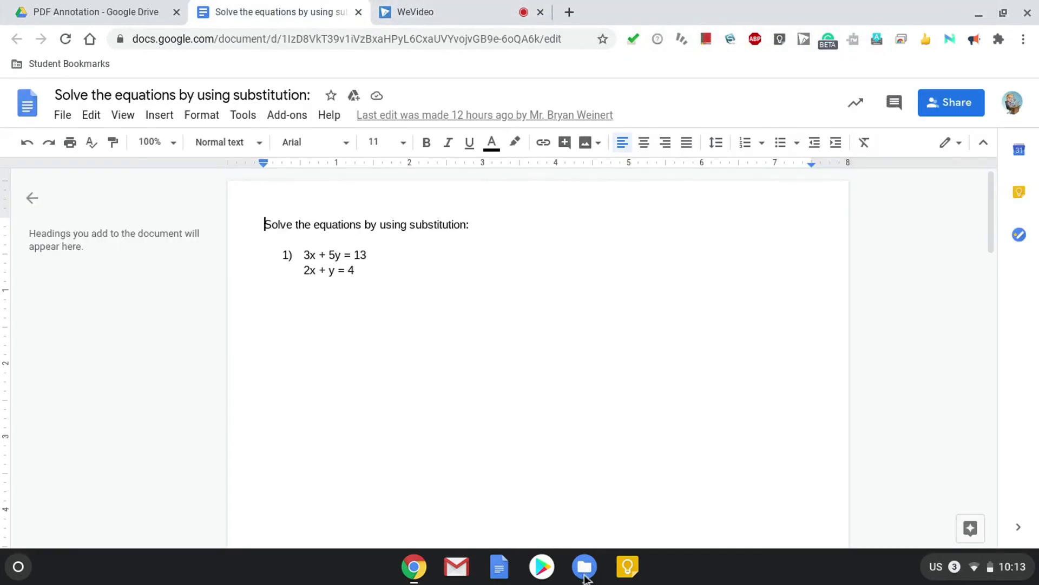
click(586, 575)
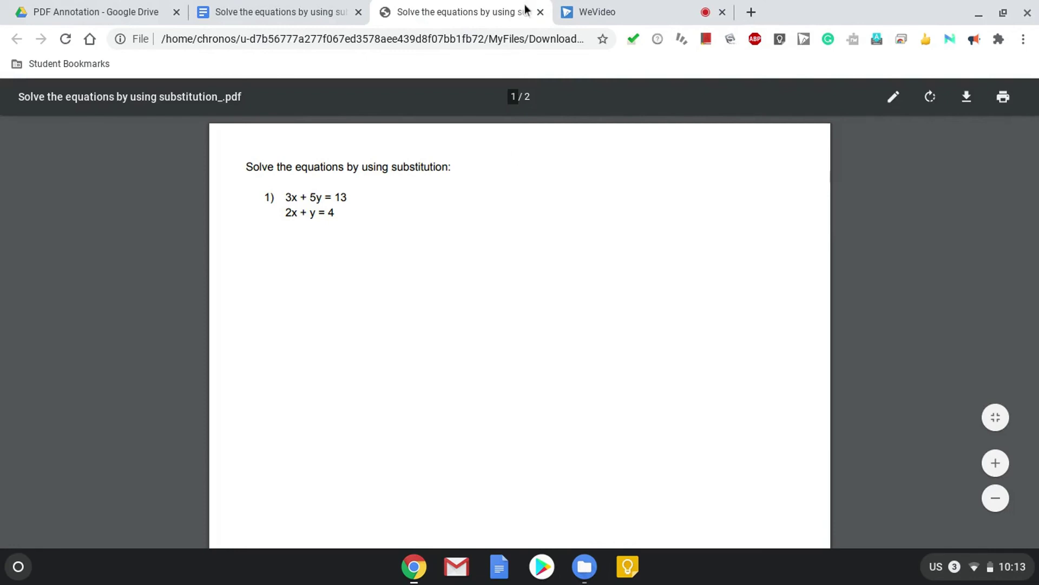
click(541, 12)
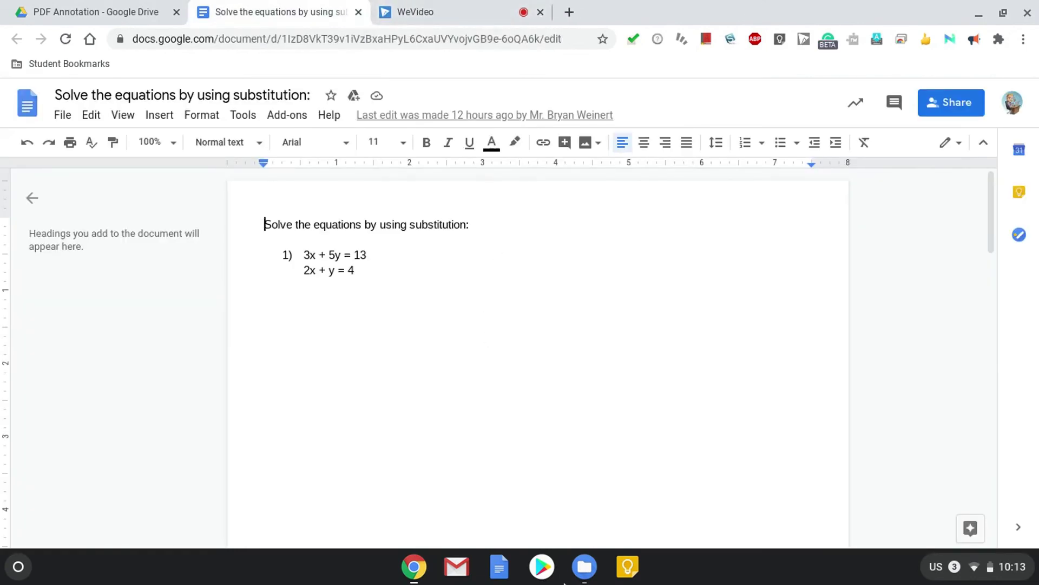
click(584, 567)
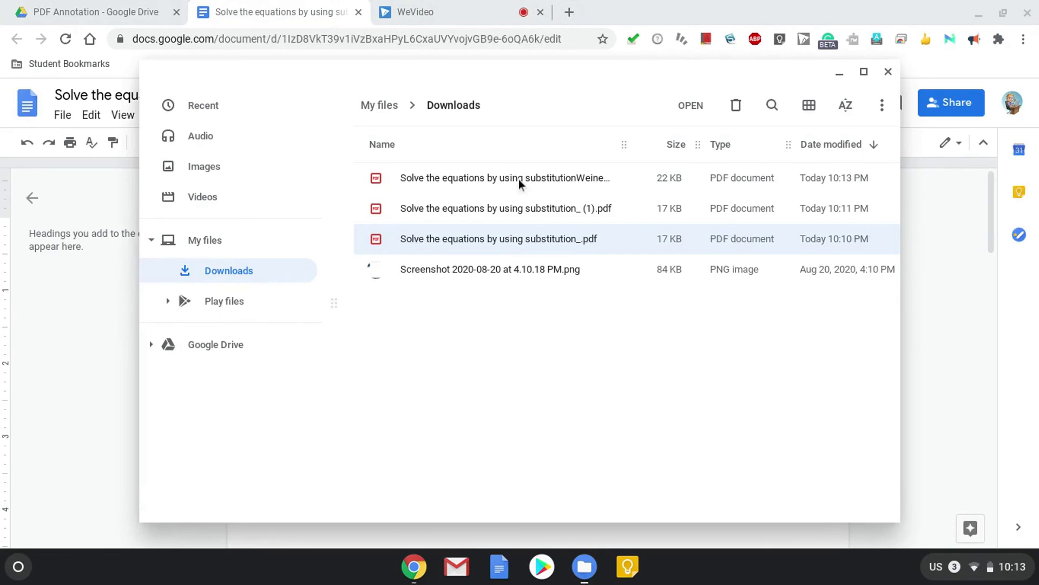
double_click(519, 180)
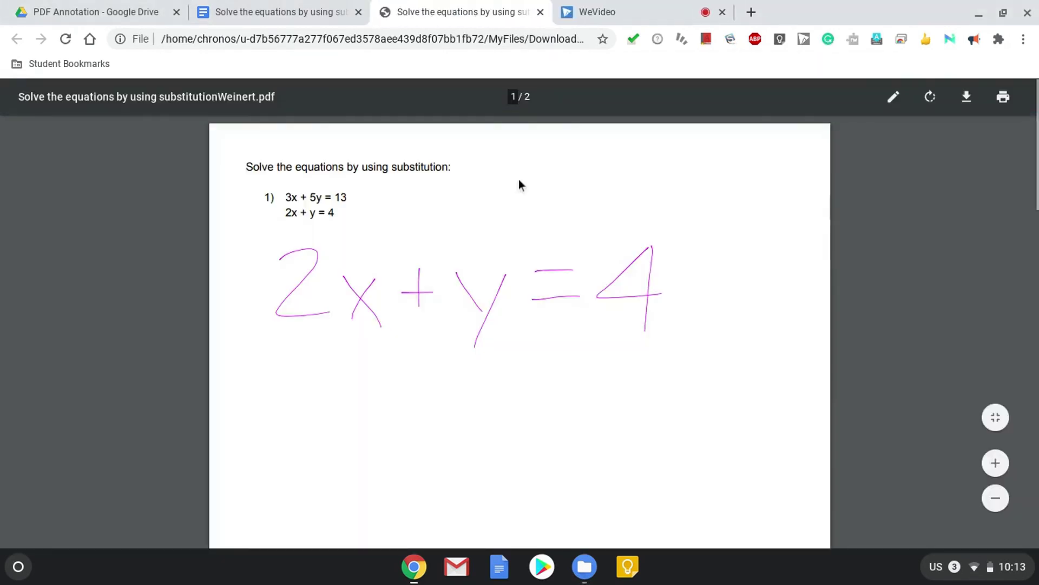